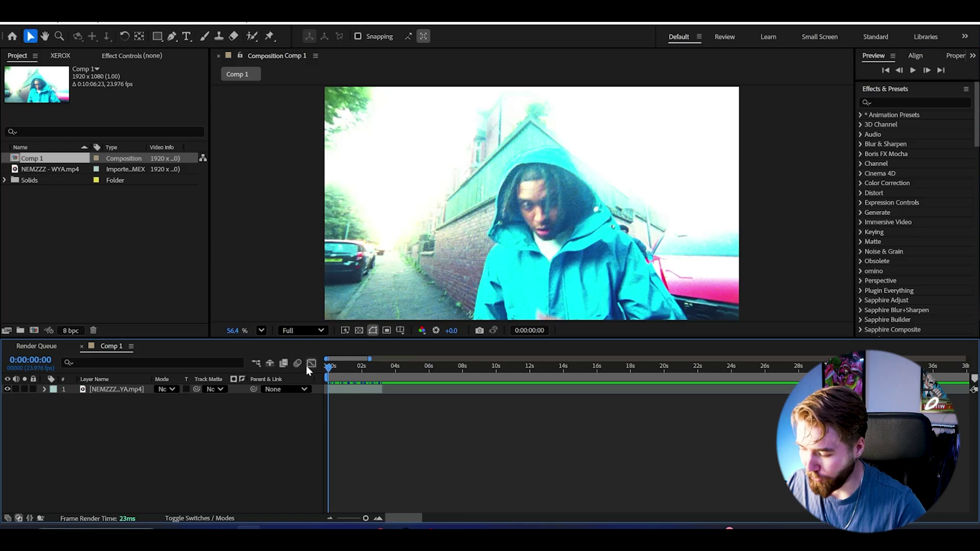
- Add Adjustment Layer 4 above the NEMZZZ - WYA.mp4 footage and expand NIGHTVISION PRESETS
mouse_move(330, 366)
mouse_down()
mouse_move(372, 361)
mouse_move(329, 372)
mouse_up()
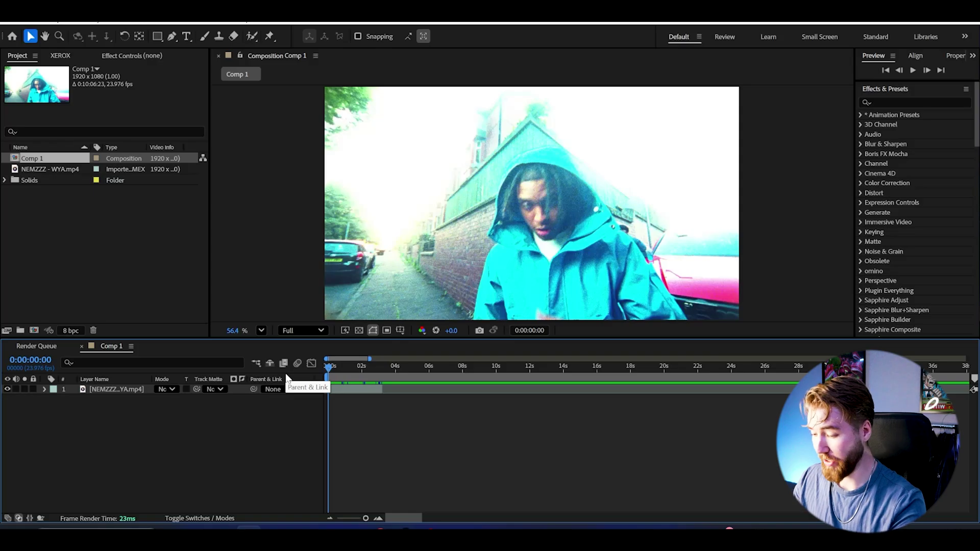
key(ctrl+alt+y)
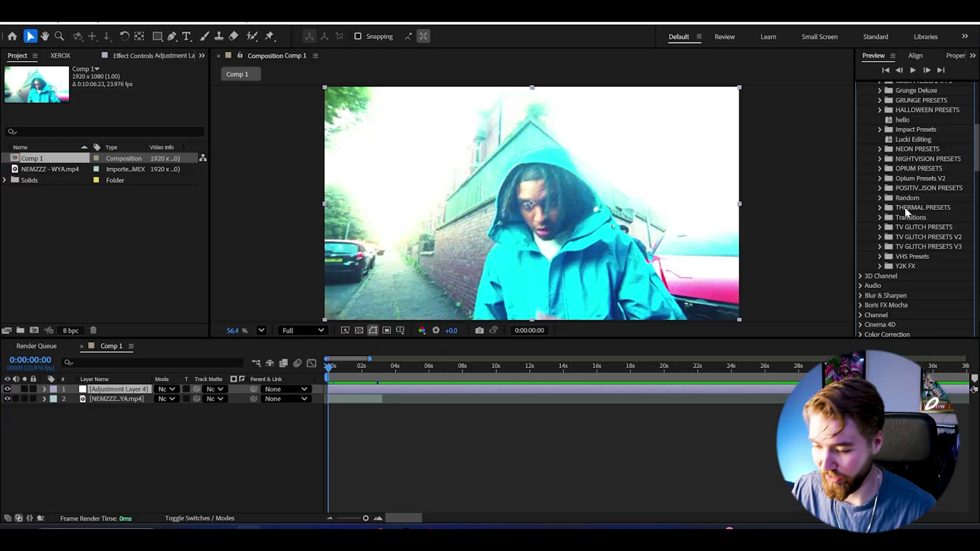
click(881, 159)
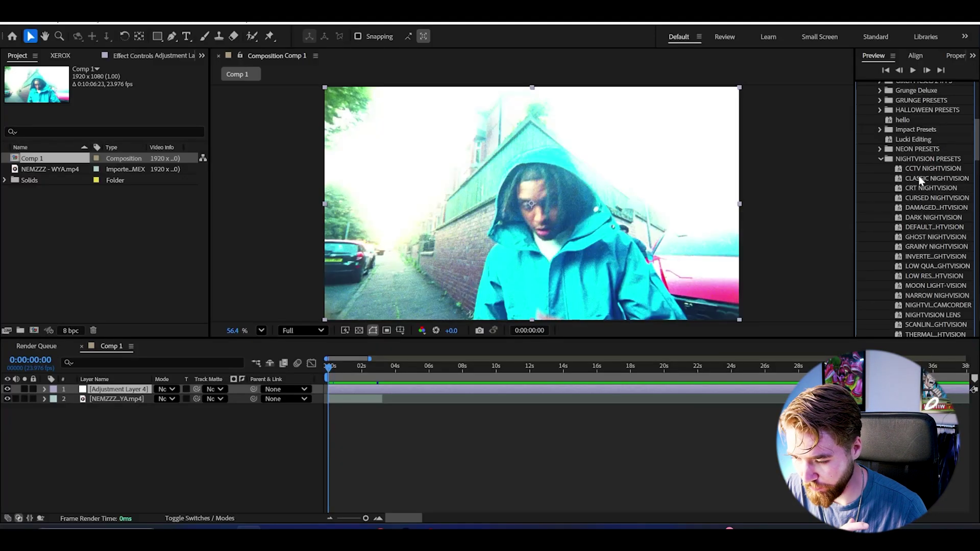
- Apply CLASSIC NIGHTVISION to Adjustment Layer 4 and raise its Amount of Noise to 100%
drag(920, 179, 118, 391)
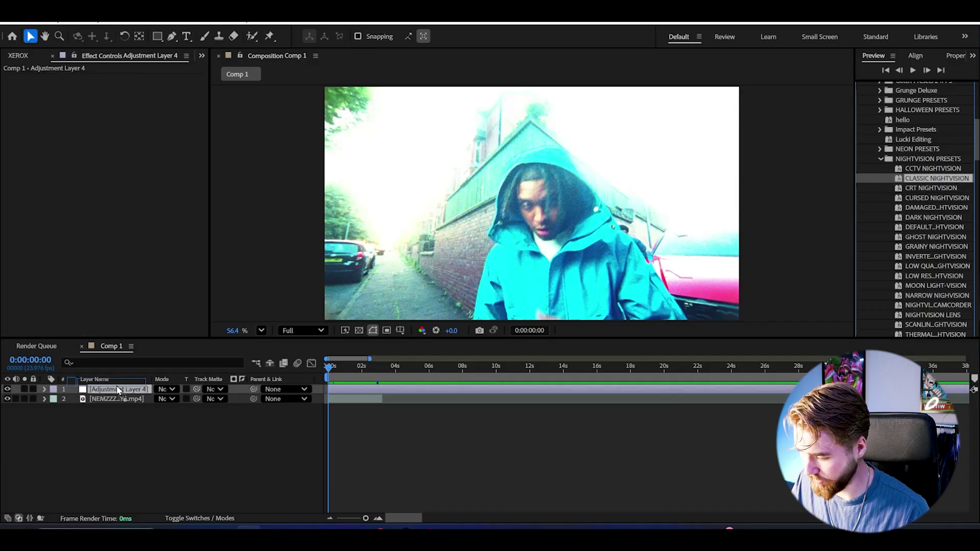
click(346, 365)
drag(351, 364, 371, 361)
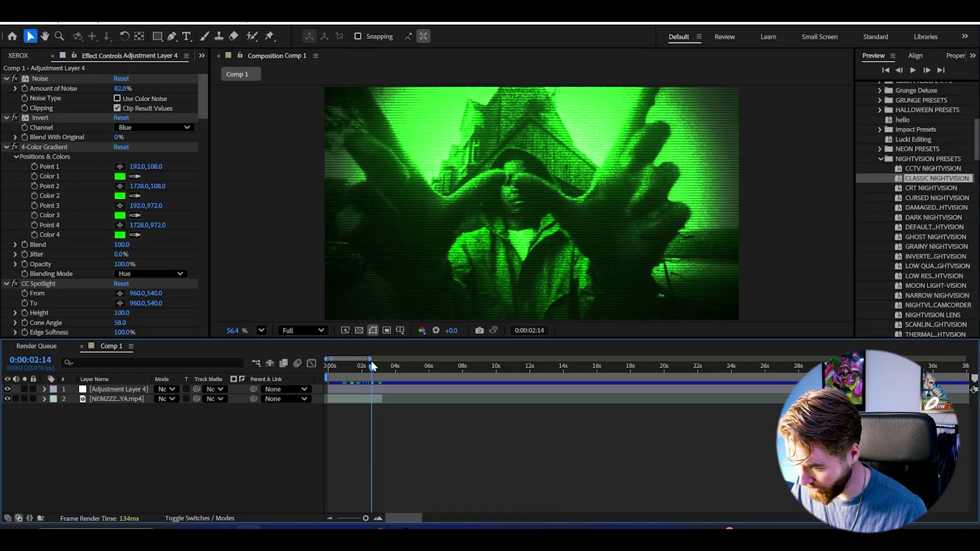
drag(121, 91, 149, 93)
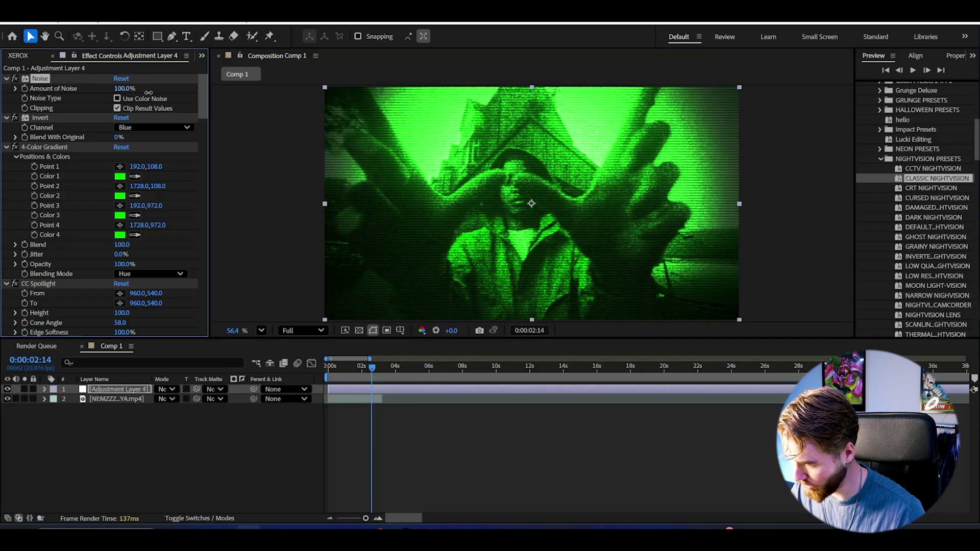
- Go to about 0:00:01:13 and select the NEMZZZ - WYA.mp4 footage layer
click(406, 429)
drag(363, 367, 356, 379)
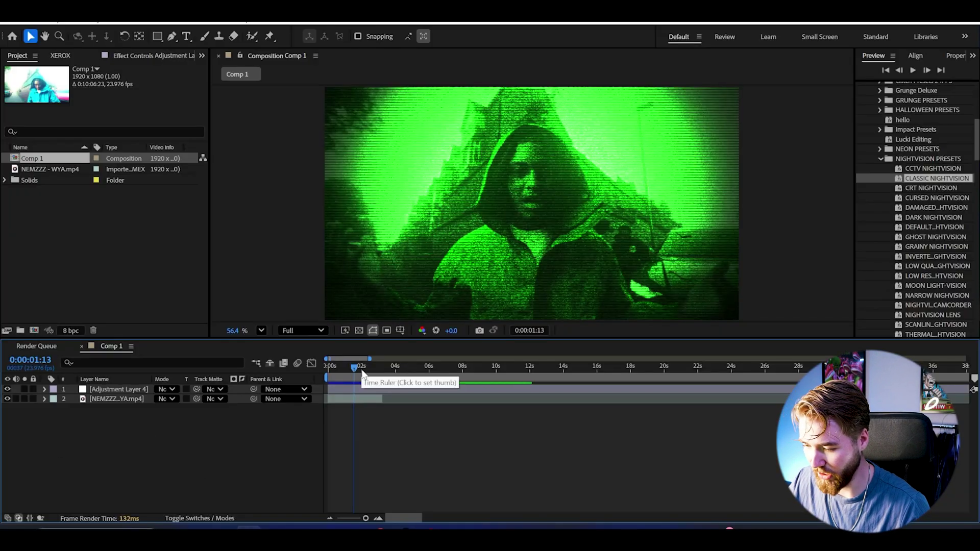
click(142, 399)
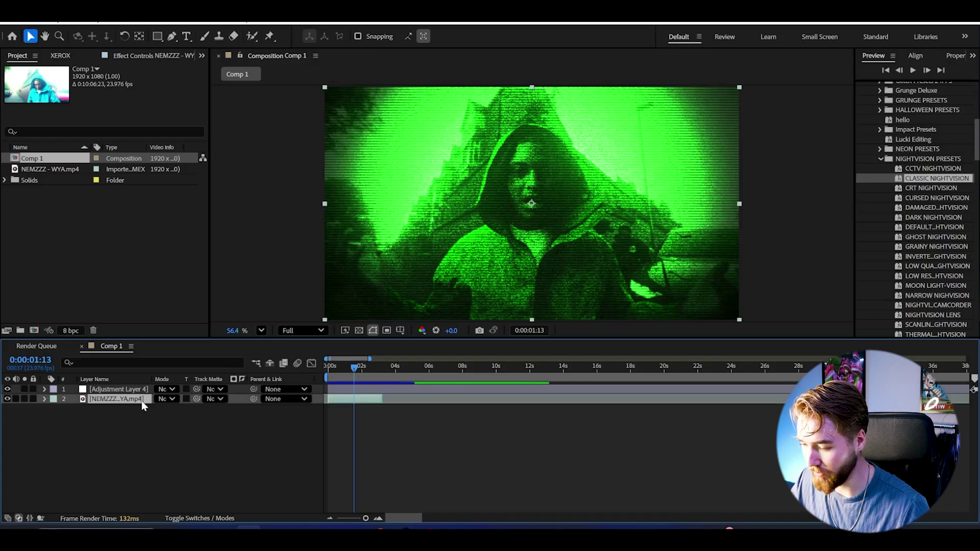
key(ctrl+space)
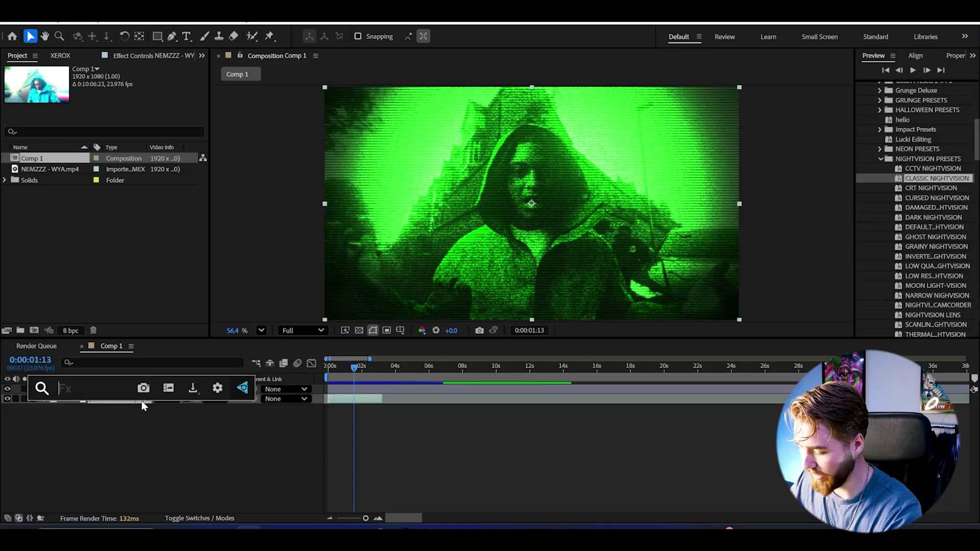
- Apply Curves to the footage layer via a 'cur' search and play back the composition
text(cur)
click(142, 401)
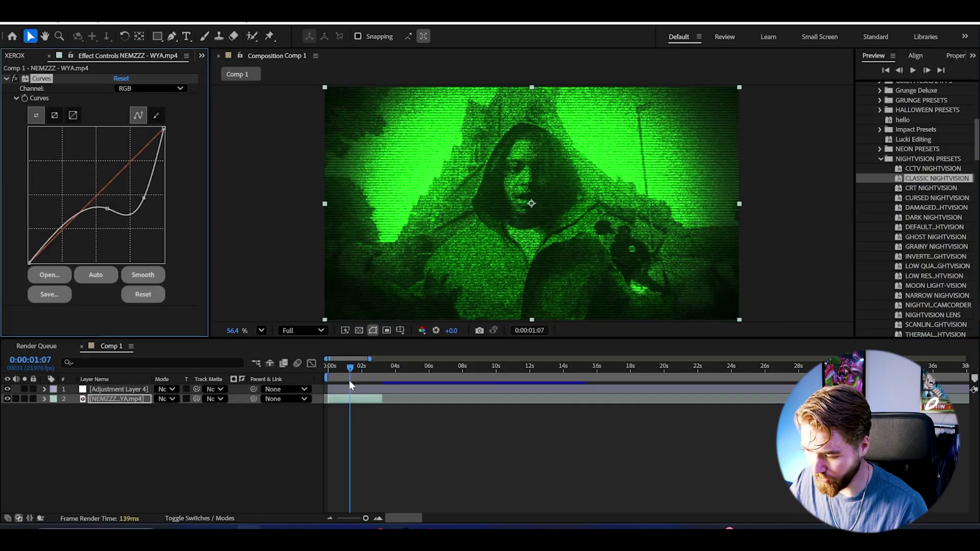
key(space)
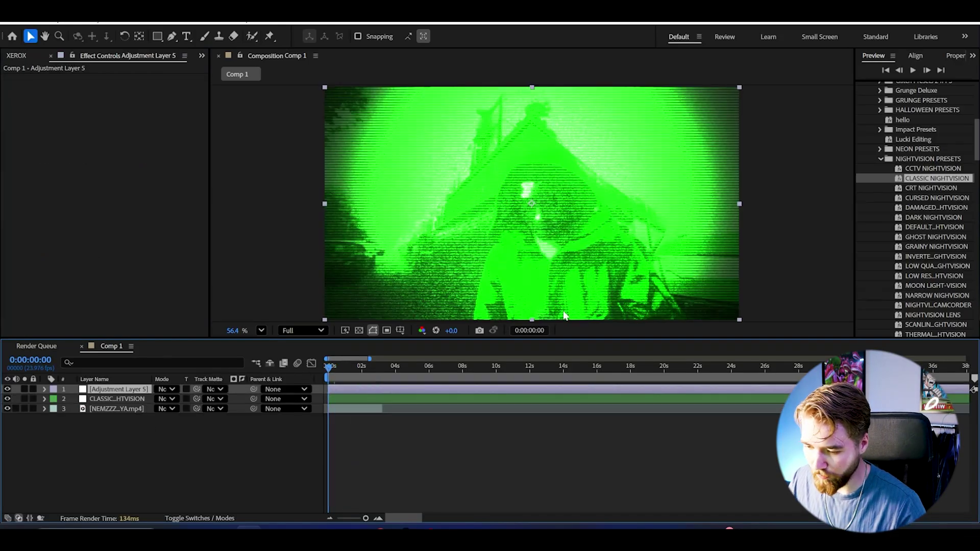
scroll(878, 228, up, 5)
- Apply the GRUNGE PRESETS > HEAVY > LOST TAPE preset to the top adjustment layer and preview it
click(879, 228)
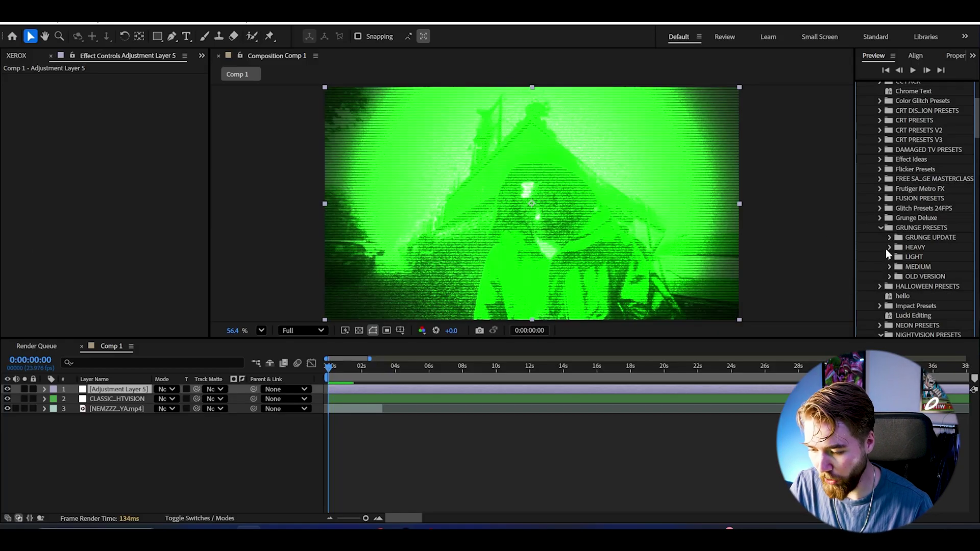
click(887, 248)
scroll(888, 247, down, 4)
click(936, 244)
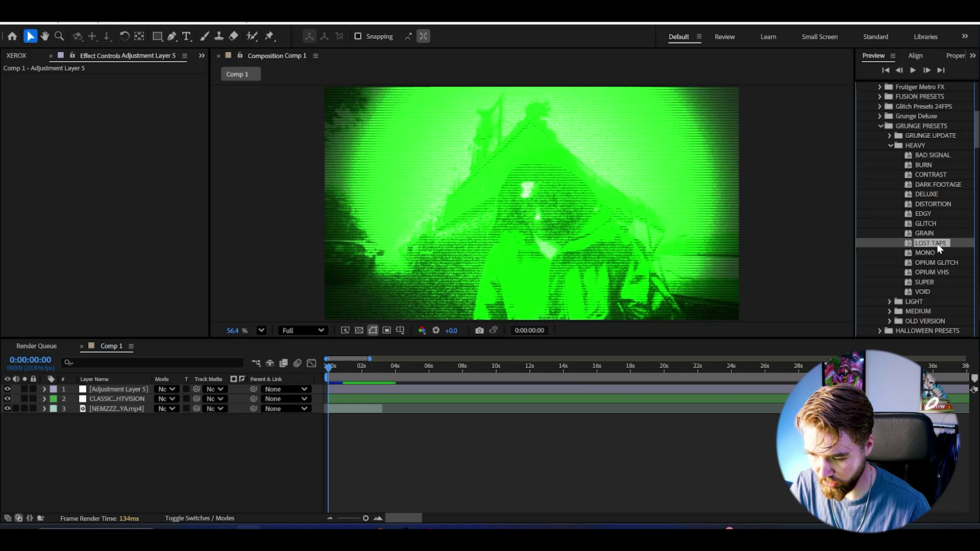
drag(938, 245, 573, 256)
click(345, 371)
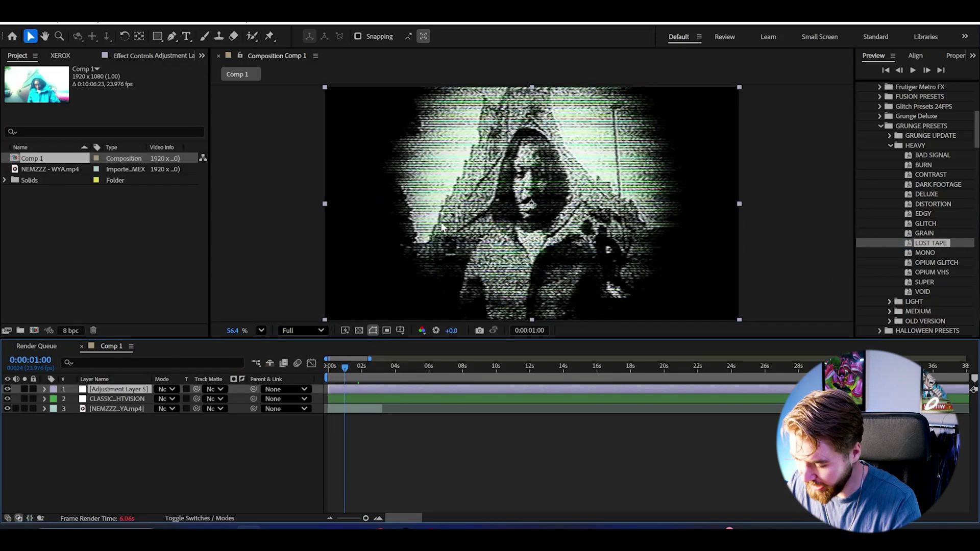
key(equal)
key(space)
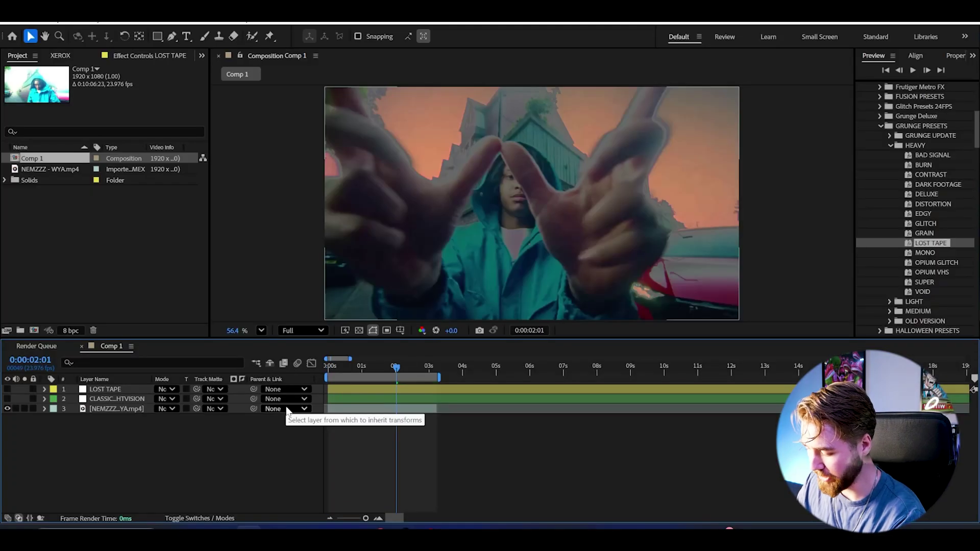
- Add Adjustment Layer 6 at the composition start and apply the X RAY preset to it
key(ctrl+alt+y)
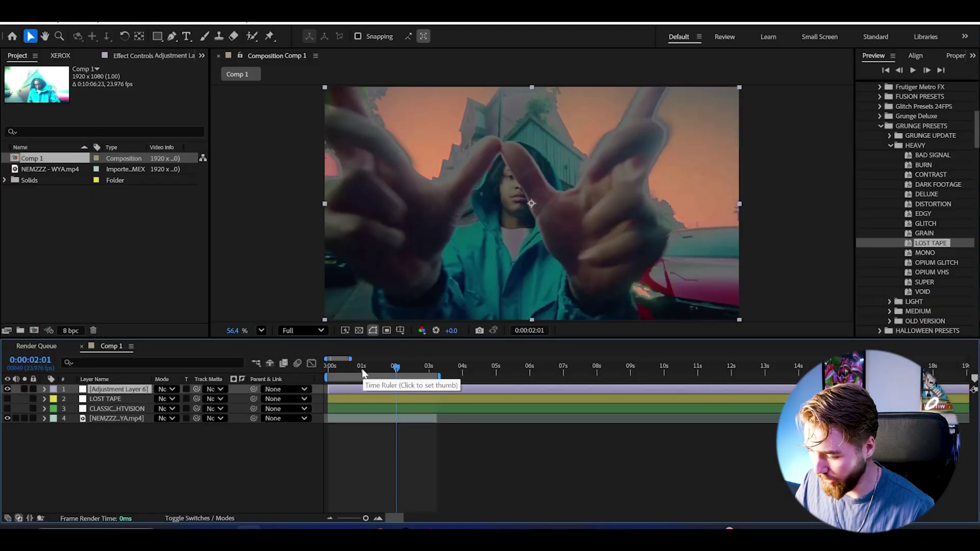
key(Home)
scroll(917, 277, down, 10)
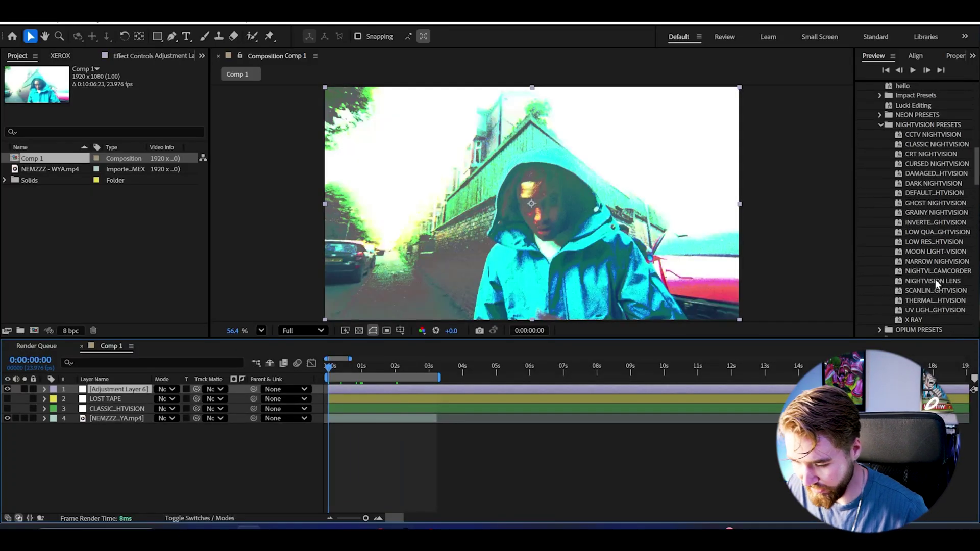
click(917, 321)
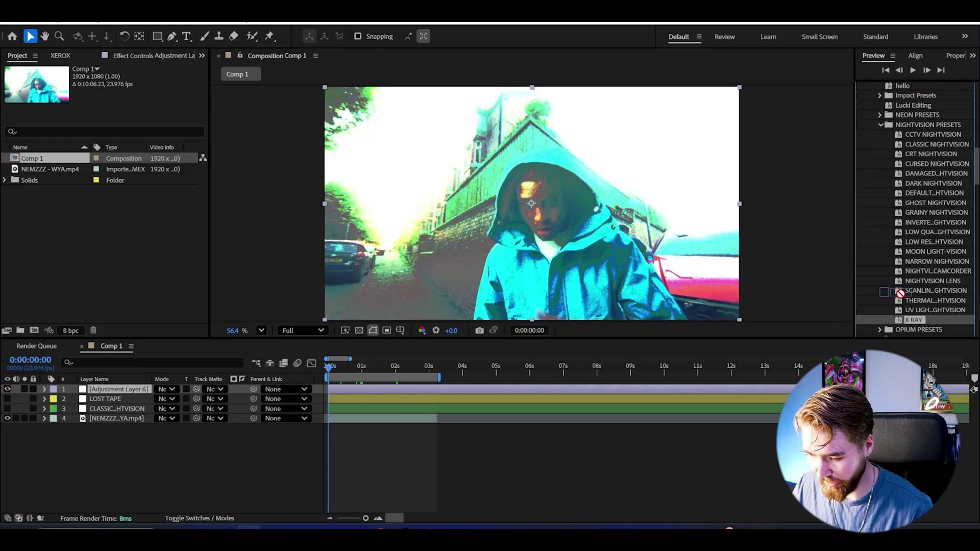
drag(900, 293, 117, 392)
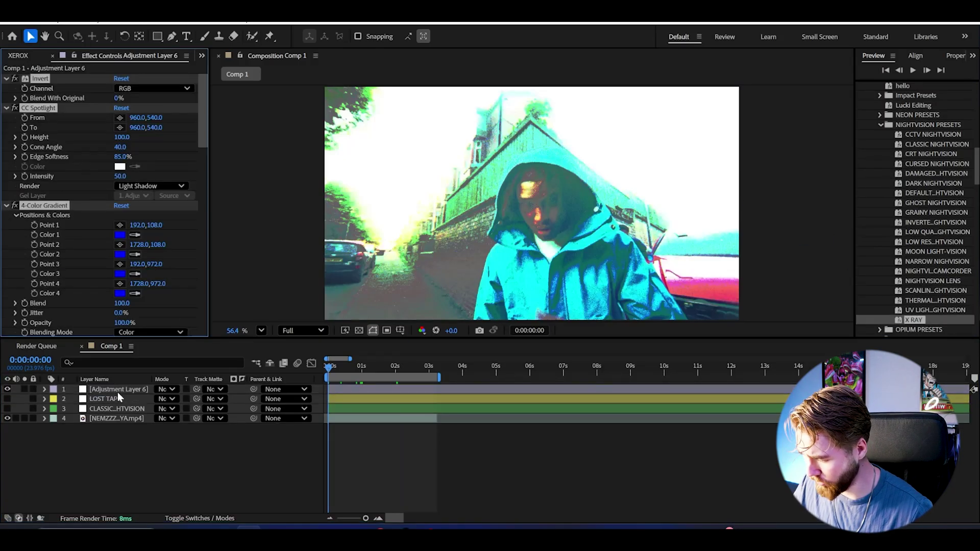
- Check the X-ray look across frames, reveal the footage's Curves, and add Adjustment Layer 7
drag(396, 369, 366, 370)
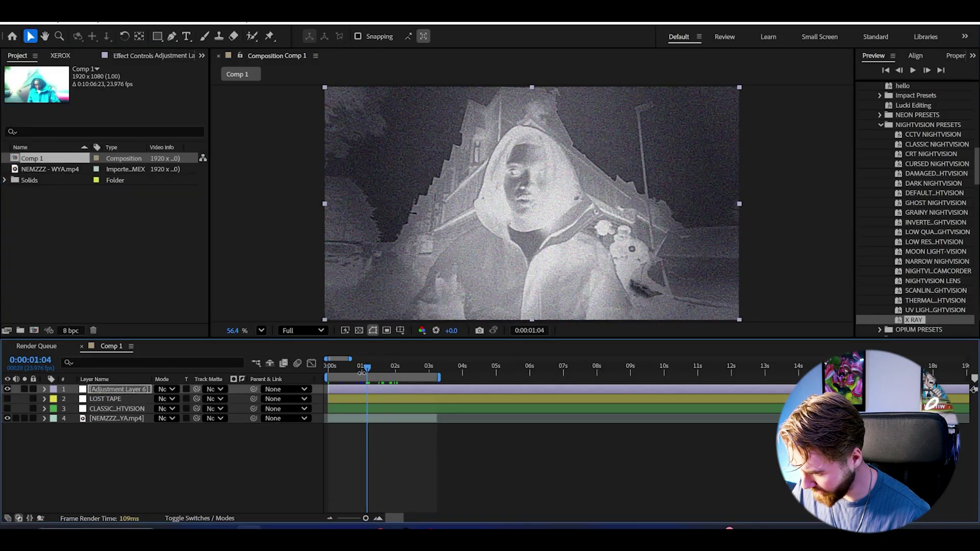
click(117, 418)
key(F3)
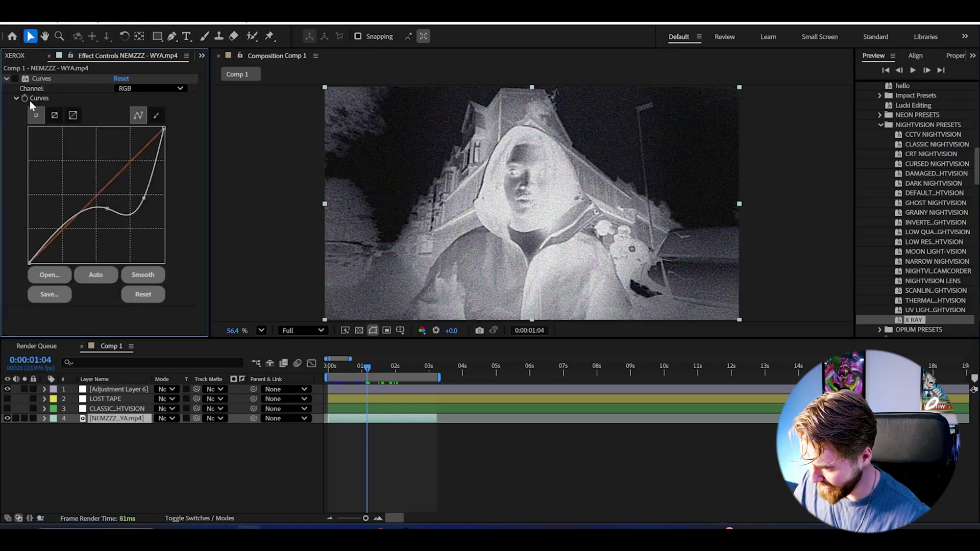
drag(367, 367, 246, 373)
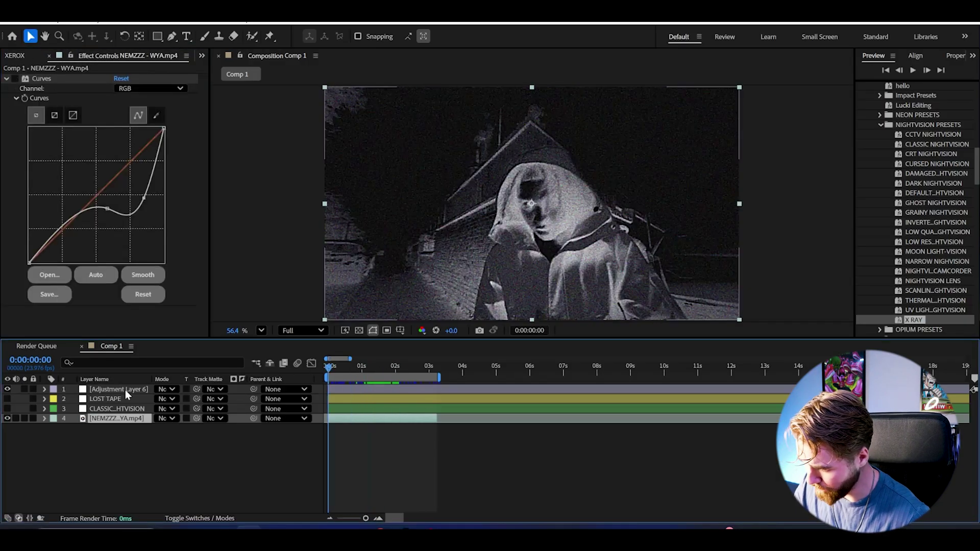
key(ctrl+alt+y)
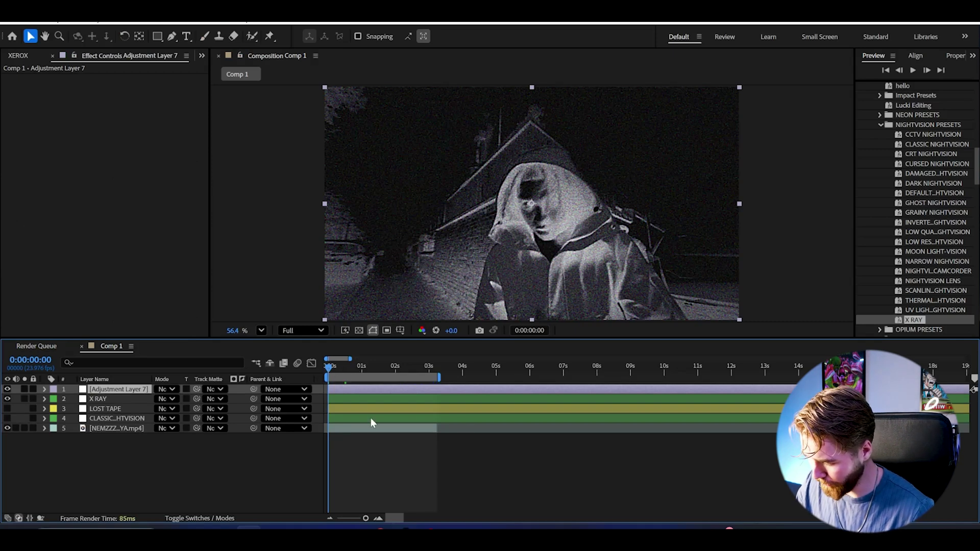
- Apply BAD SIGNAL to the new adjustment layer, preview the glitch, then add Adjustment Layer 8
scroll(939, 168, up, 10)
click(941, 155)
drag(943, 162, 106, 390)
key(space)
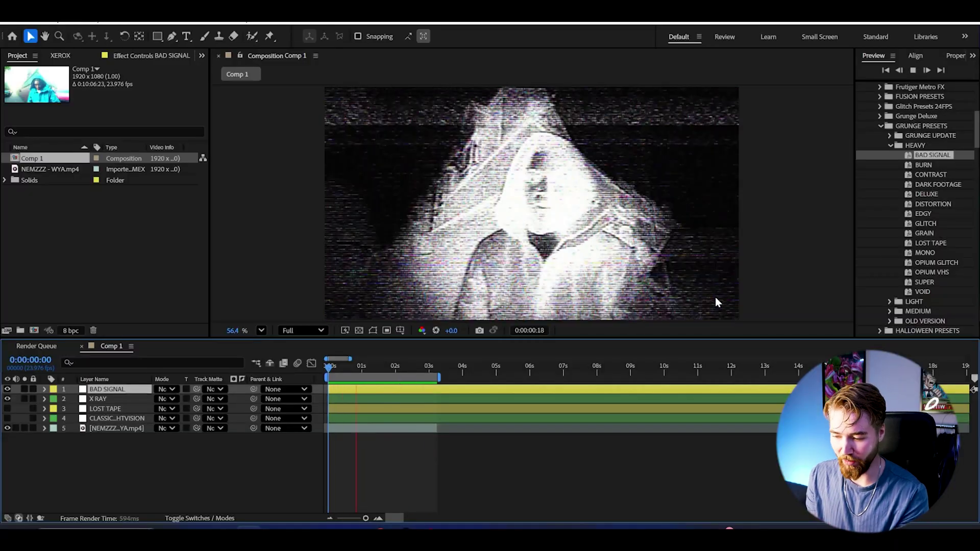
click(376, 369)
drag(377, 369, 352, 368)
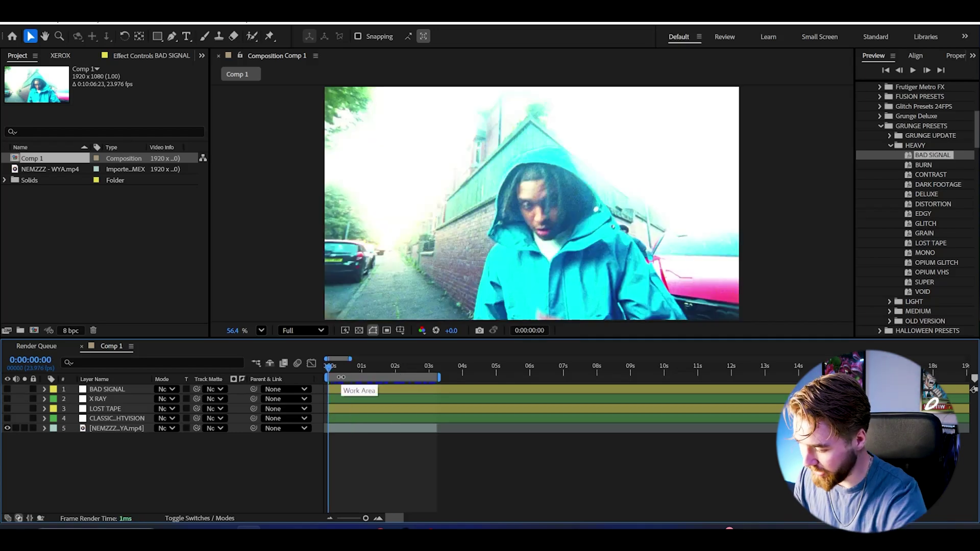
key(ctrl+alt+y)
- Apply the default night-vision preset to Adjustment Layer 8 and scrub through the green result
scroll(886, 216, down, 8)
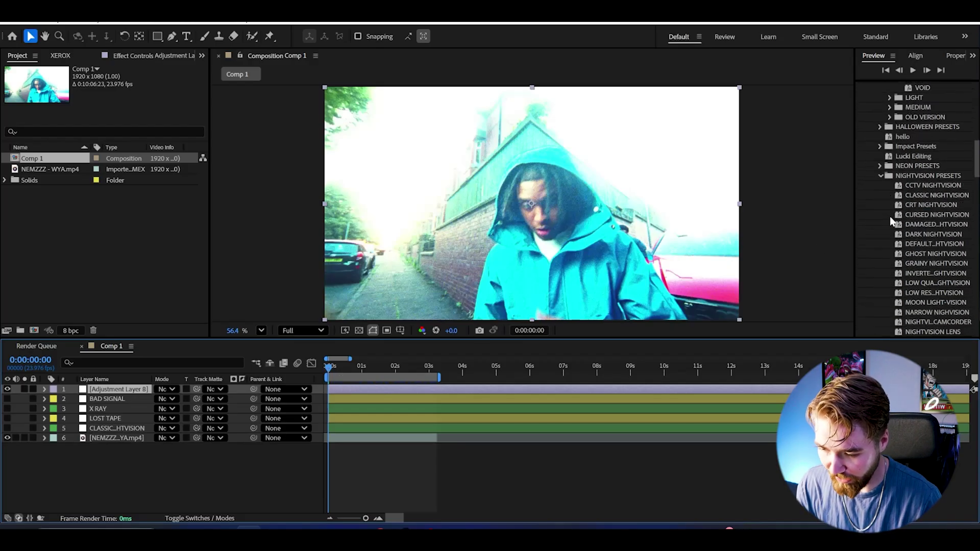
drag(929, 244, 131, 325)
drag(121, 378, 117, 389)
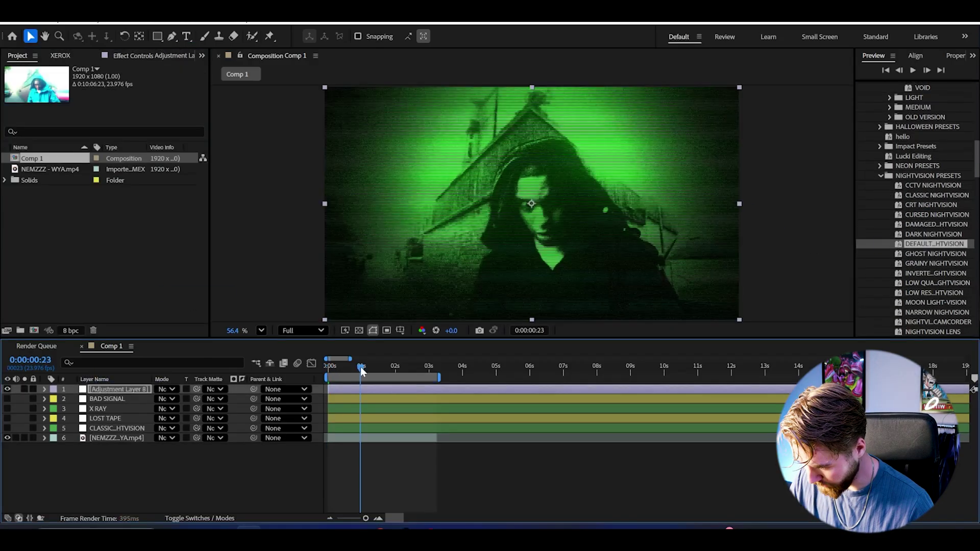
drag(384, 368, 409, 369)
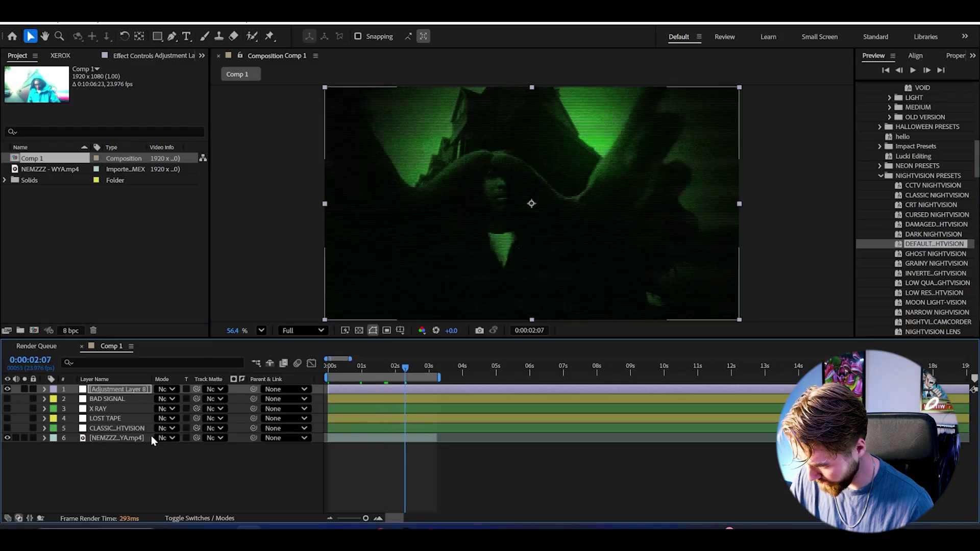
- Reset the footage layer's Curves and bend it upward to brighten the footage
click(148, 437)
click(148, 56)
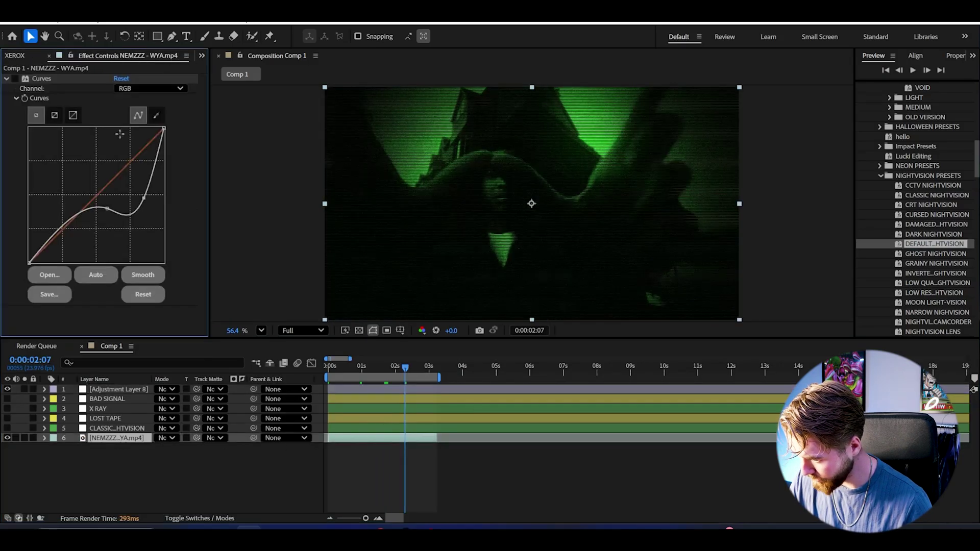
click(15, 79)
click(121, 78)
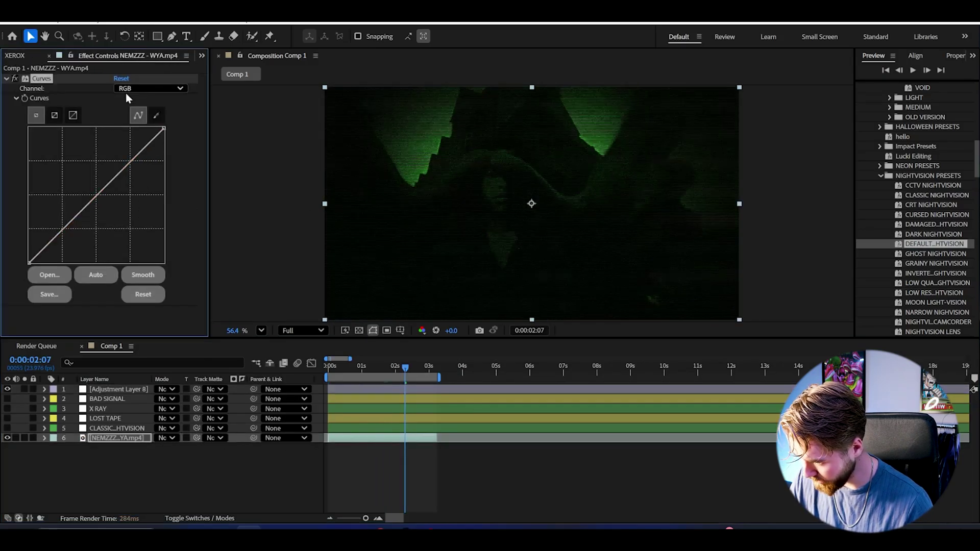
drag(90, 202, 90, 147)
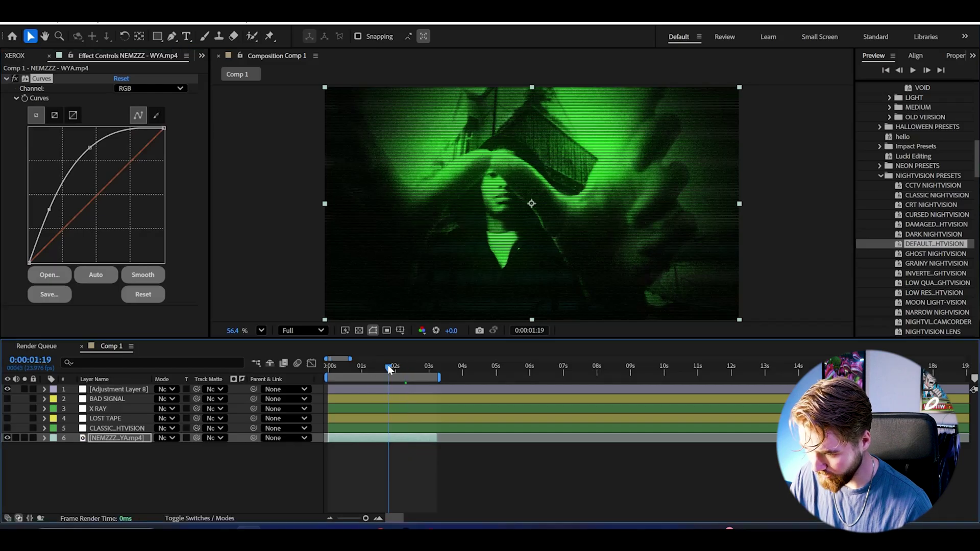
click(386, 366)
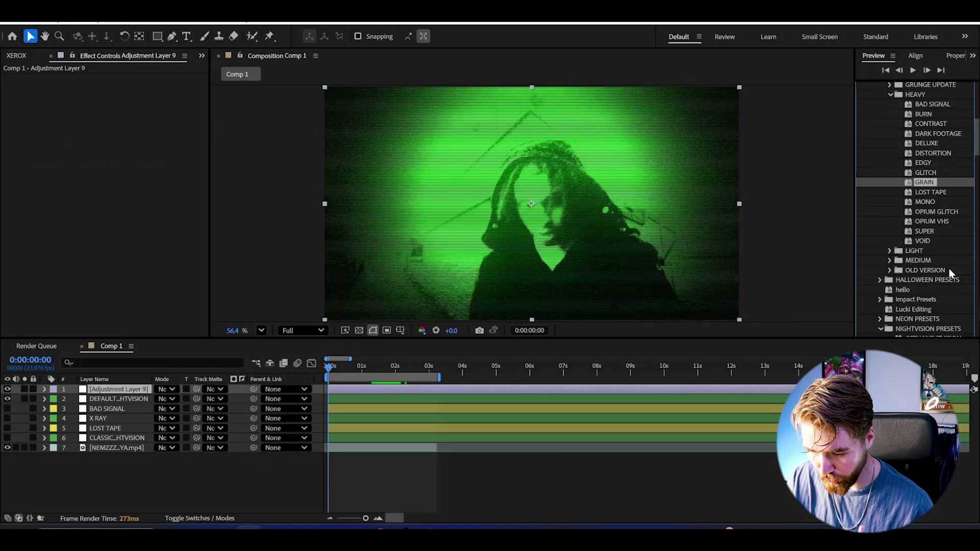
- Apply GLITCHY VHS from GRUNGE PRESETS > MEDIUM to Adjustment Layer 9 and disable its Hue/Saturation
click(923, 241)
scroll(936, 244, up, 3)
click(927, 224)
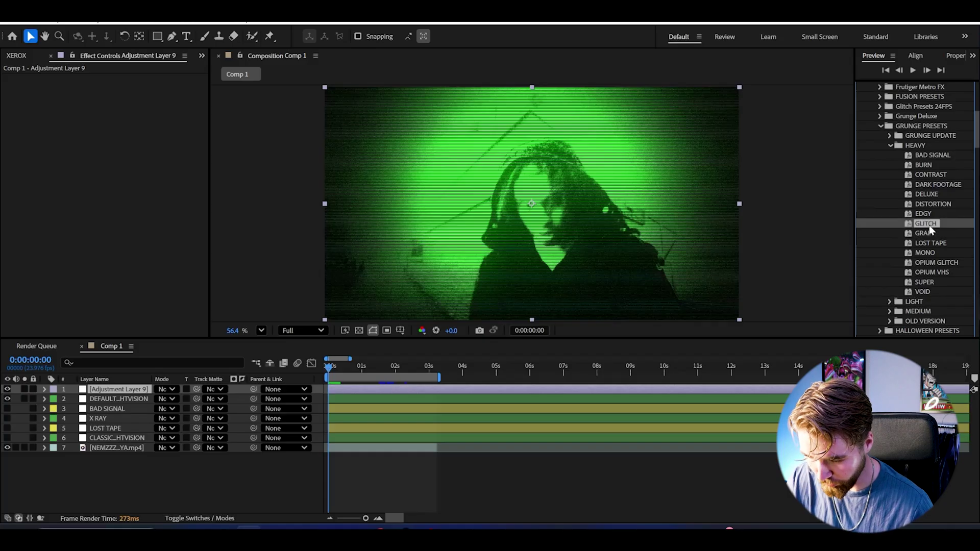
scroll(941, 283, down, 6)
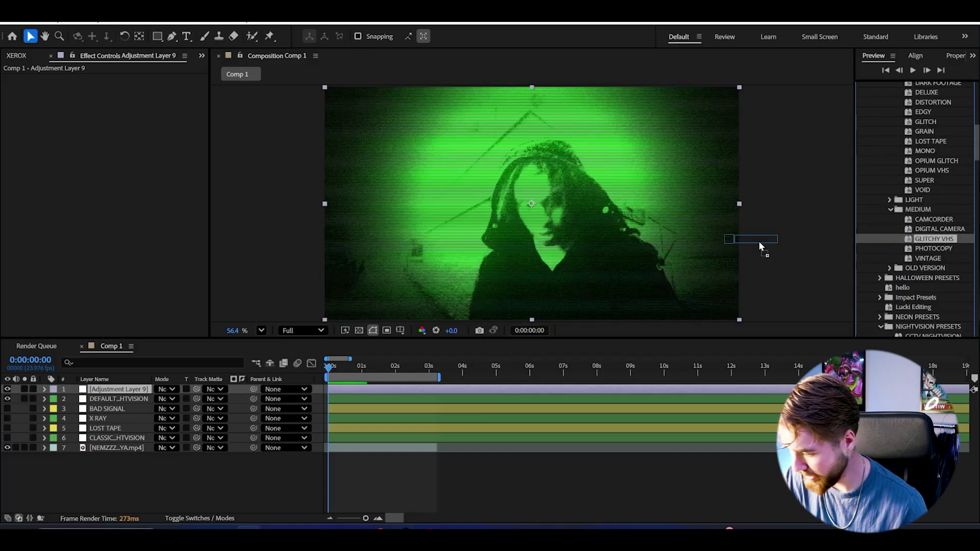
drag(109, 387, 109, 387)
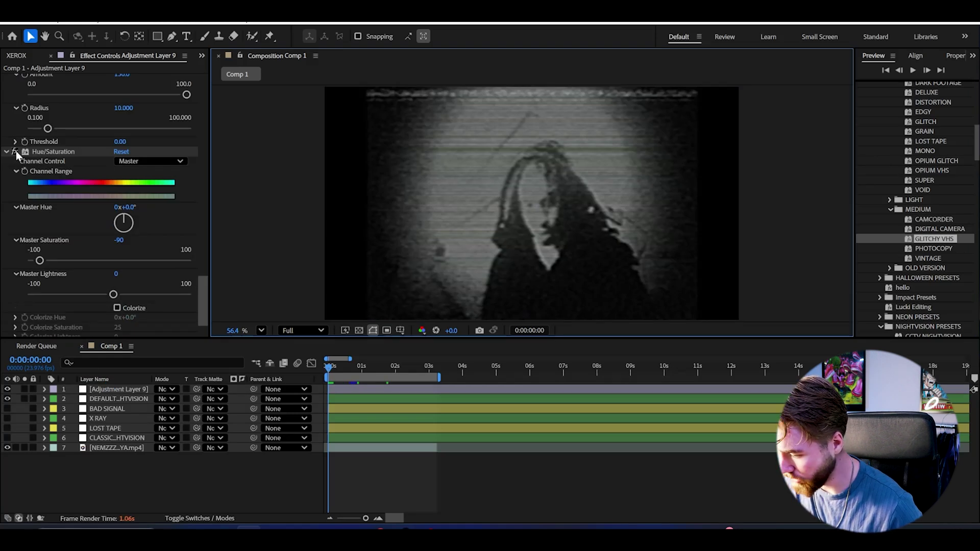
click(15, 152)
click(365, 366)
click(408, 366)
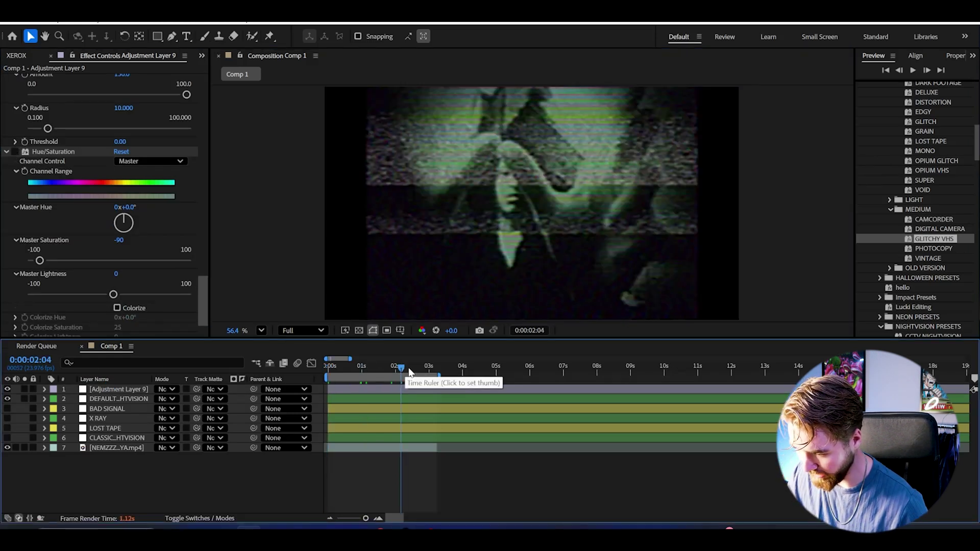